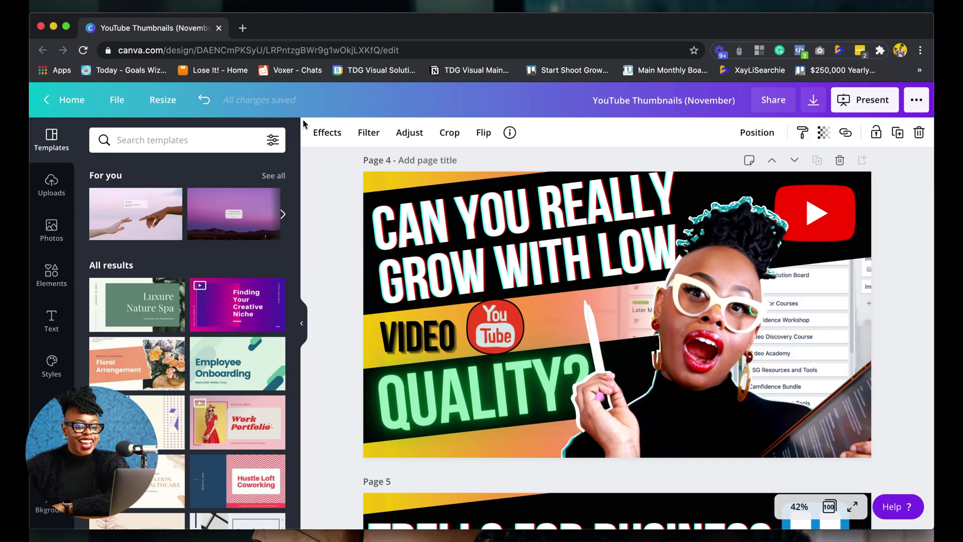
- Line the portrait cutout on page 4 up over its white copy
left_click(676, 267)
left_click_drag(752, 295, 818, 300)
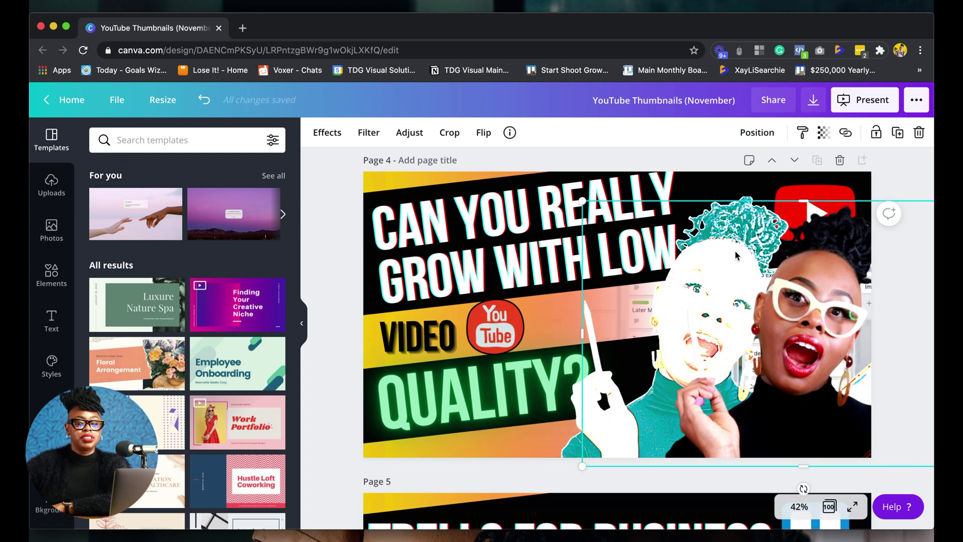
mouse_move(833, 344)
left_mouse_down()
mouse_move(801, 350)
mouse_move(837, 354)
left_mouse_up()
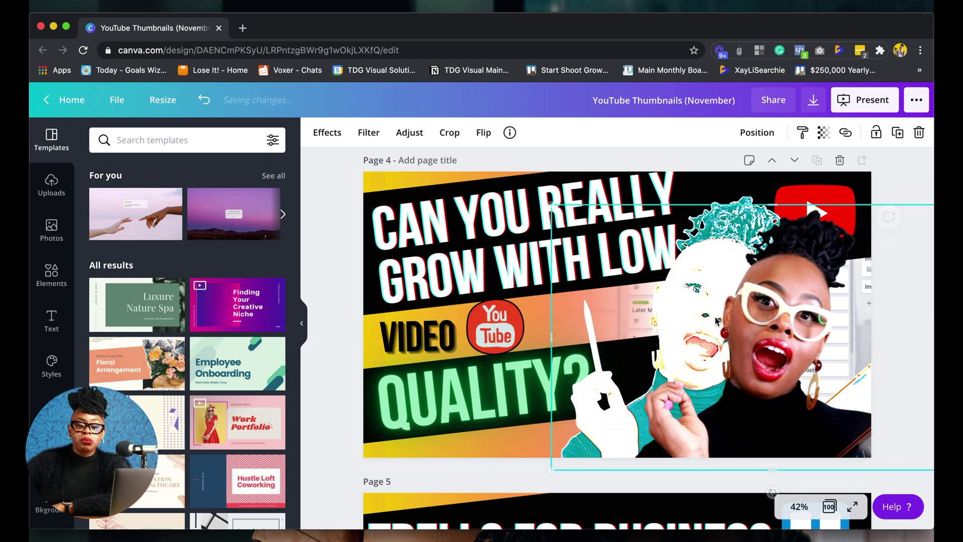
mouse_move(722, 313)
left_mouse_down()
mouse_move(712, 296)
mouse_move(717, 310)
left_mouse_up()
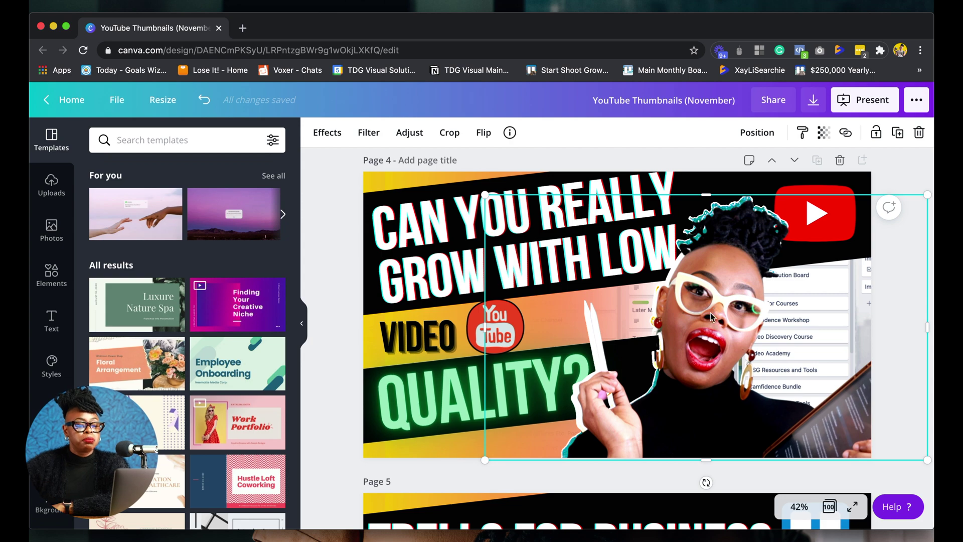
- Run Background Remover on the woman's photo on page 2 so the dollar-bill background shows
scroll(710, 316, "up", 10)
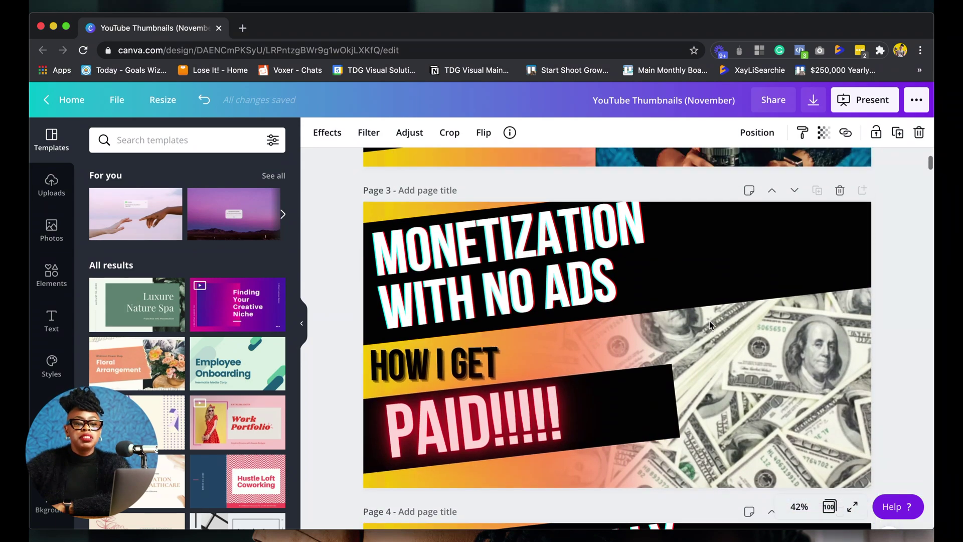
scroll(709, 321, "up", 8)
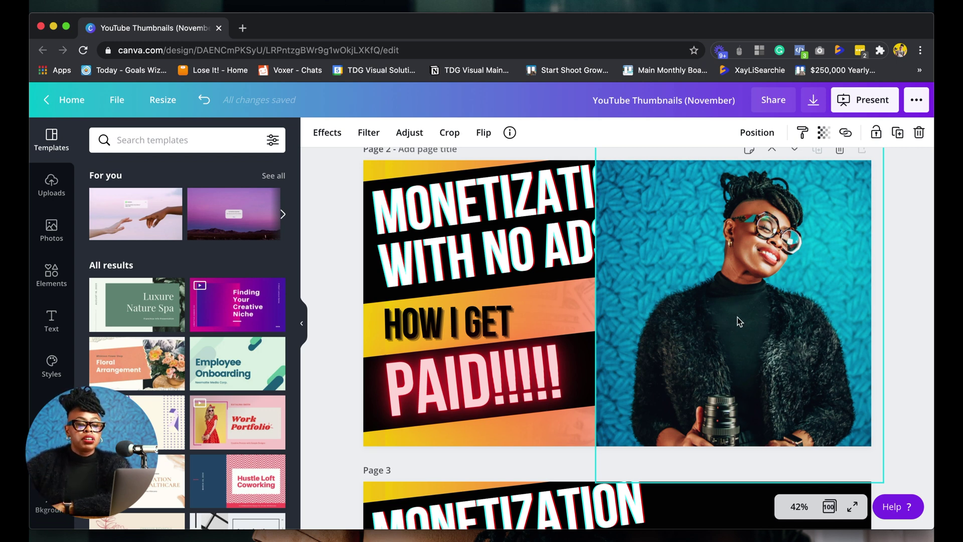
scroll(736, 323, "up", 2)
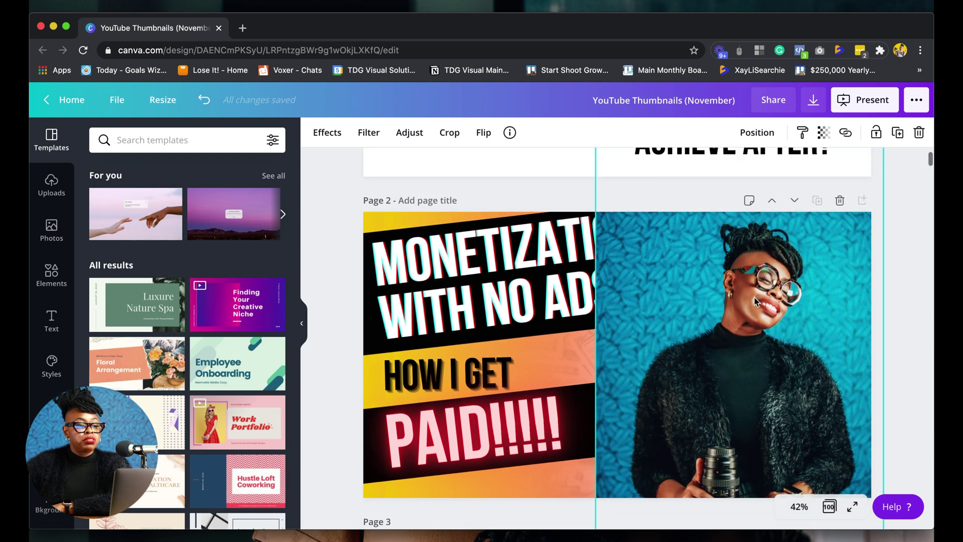
left_click(327, 133)
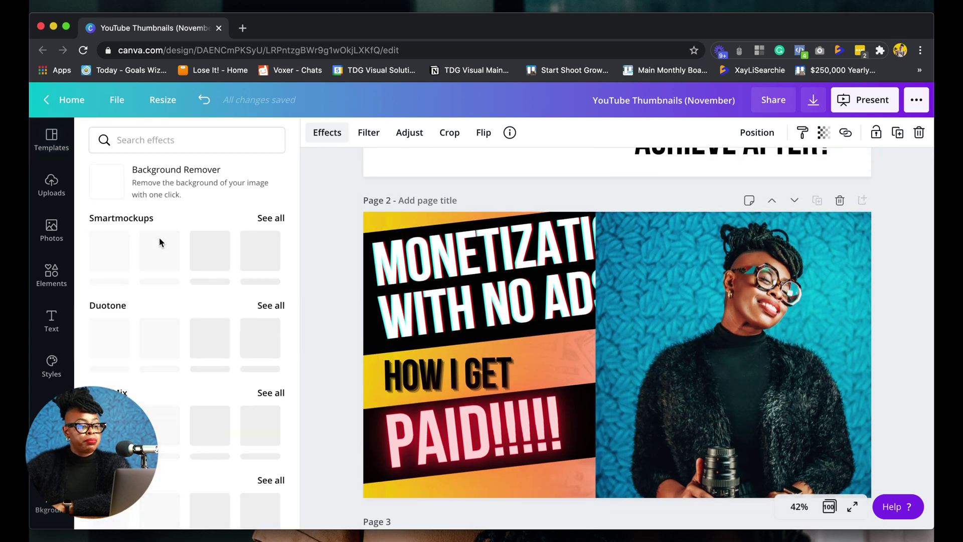
left_click(172, 190)
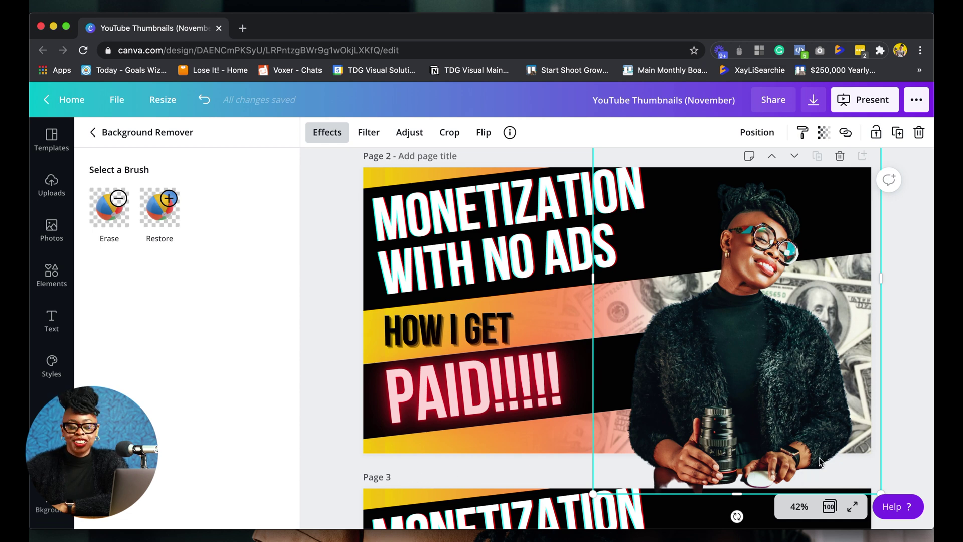
left_click(337, 221)
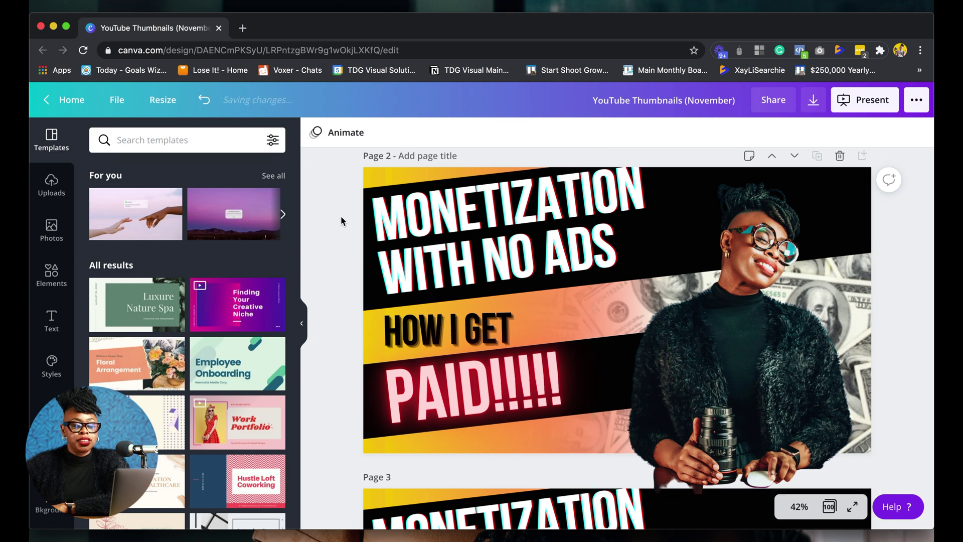
- Open Effects for the page 2 presenter photo and bring up more Shadows styles
scroll(779, 321, "up", 2)
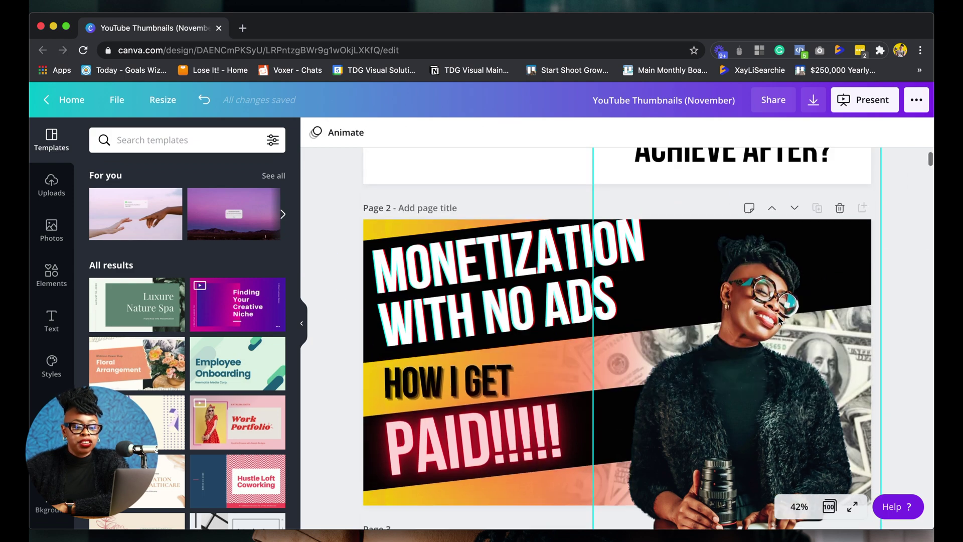
scroll(770, 336, "down", 3)
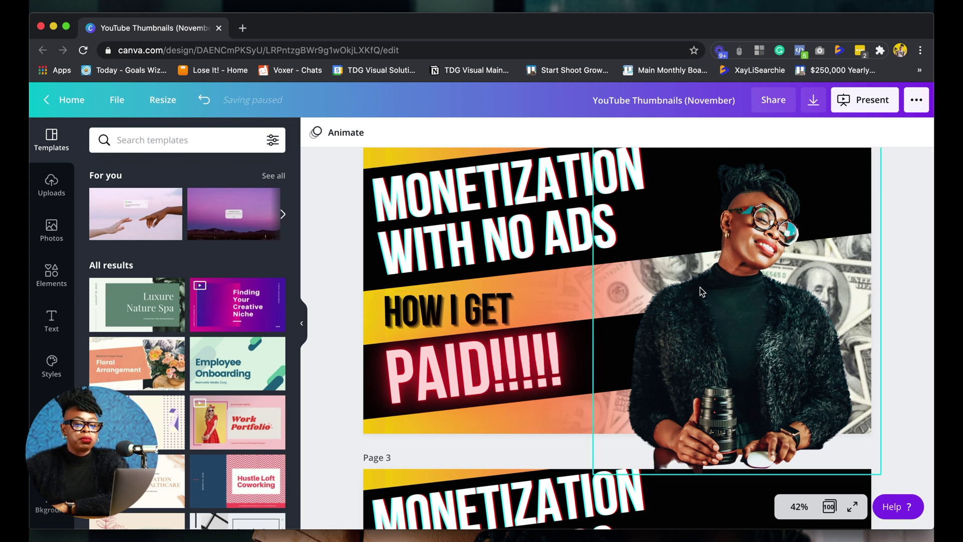
left_click(720, 305)
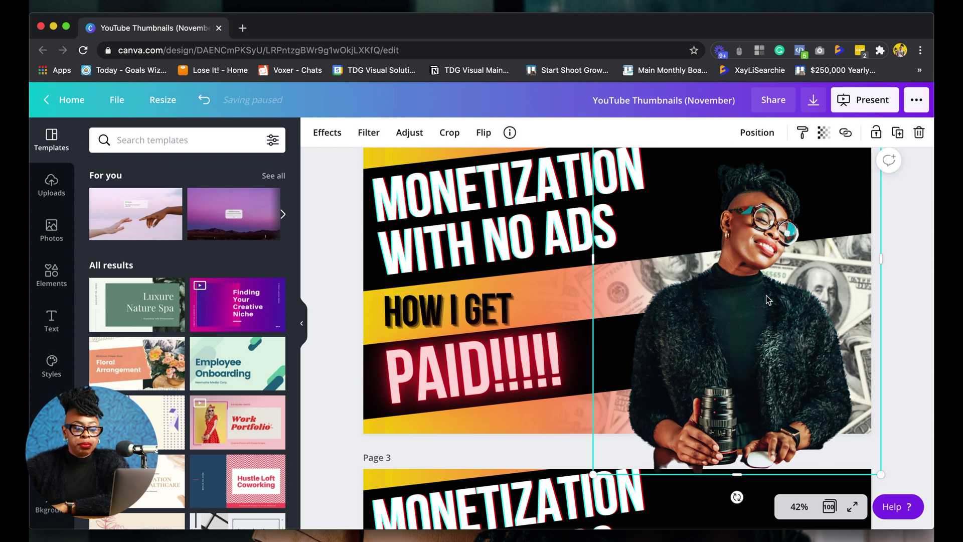
left_click(322, 135)
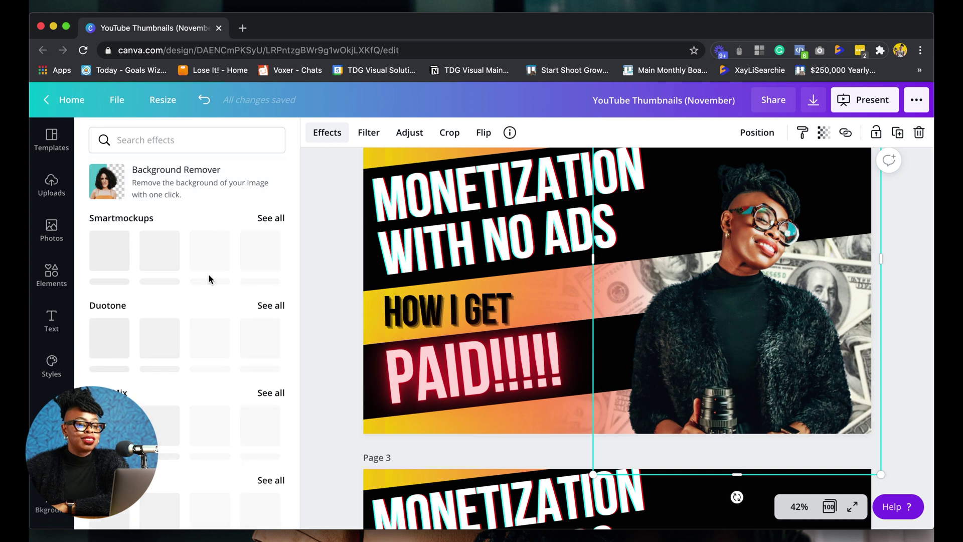
scroll(208, 274, "down", 1)
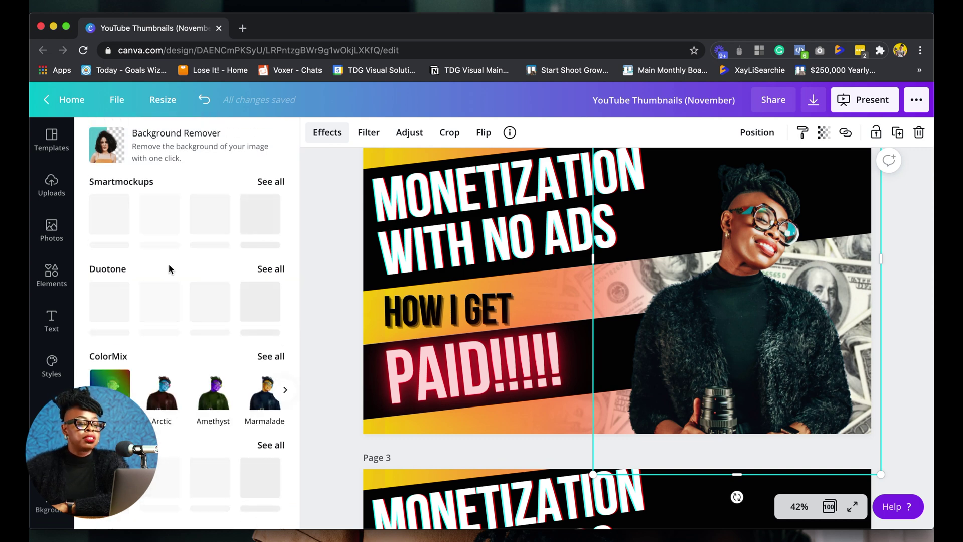
scroll(168, 266, "down", 2)
scroll(168, 264, "down", 7)
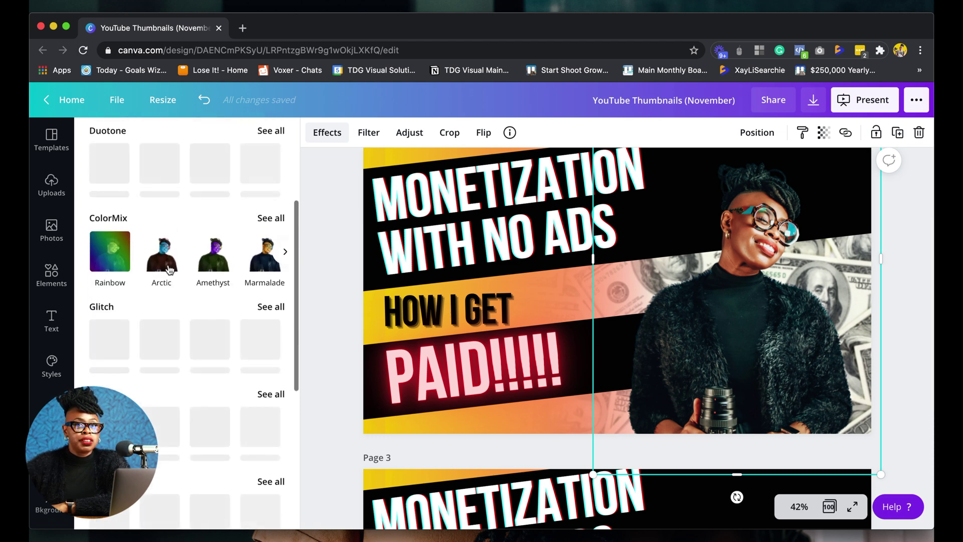
scroll(167, 264, "down", 5)
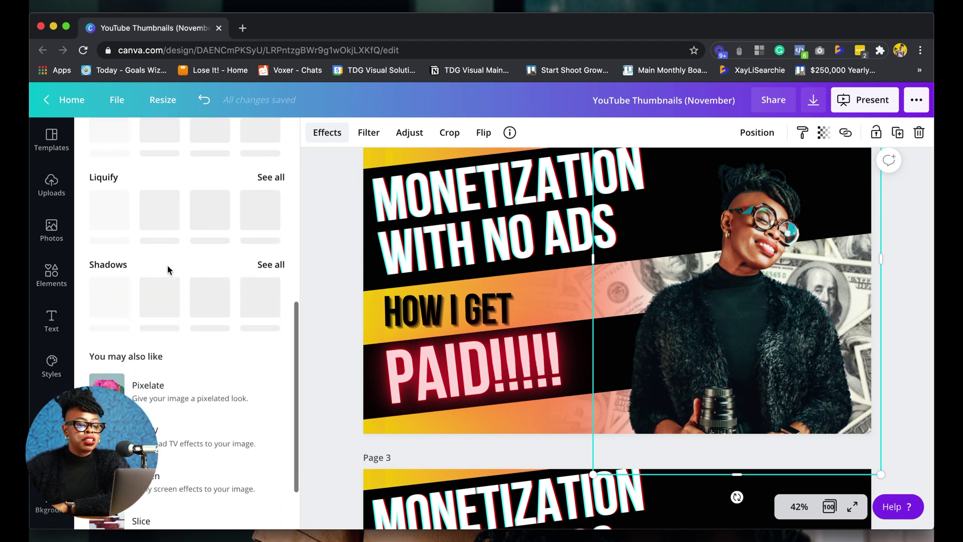
scroll(171, 264, "up", 1)
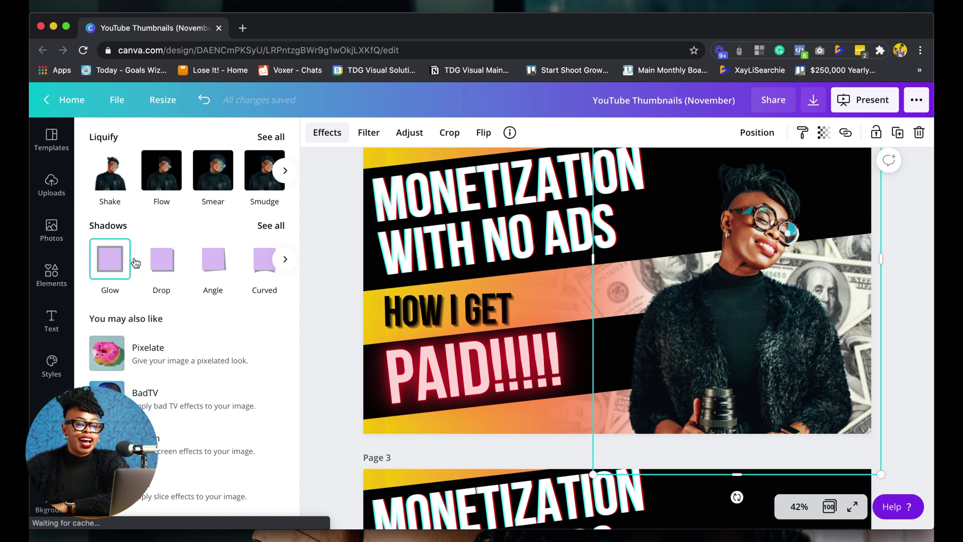
left_click(287, 260)
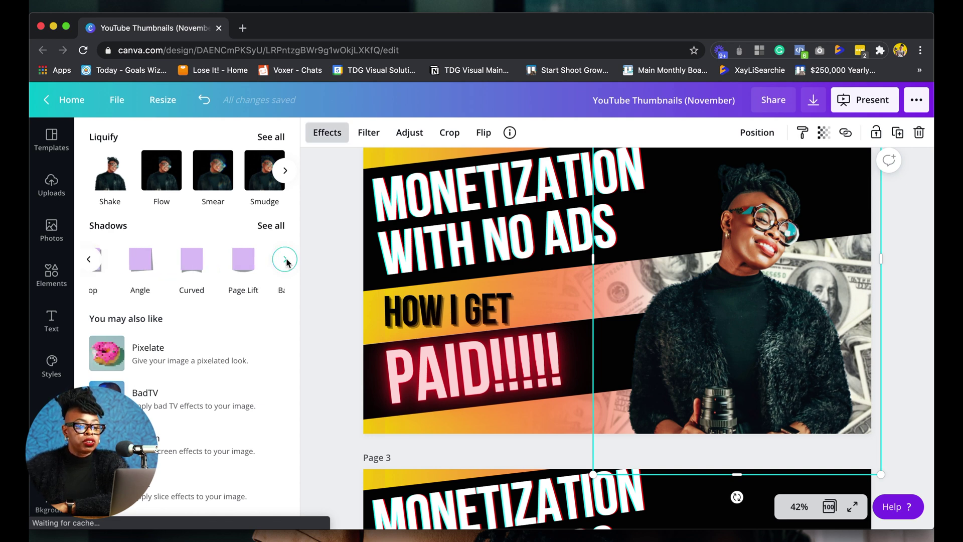
- Apply the Glow shadow to the page 2 cutout, starting at size 4, transparency 50, blur 5
left_click(89, 259)
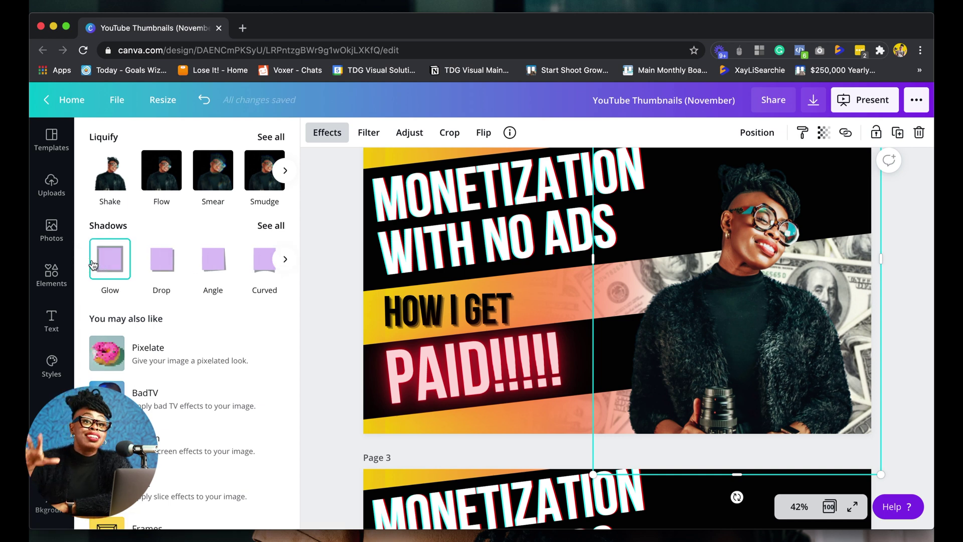
scroll(93, 264, "up", 1)
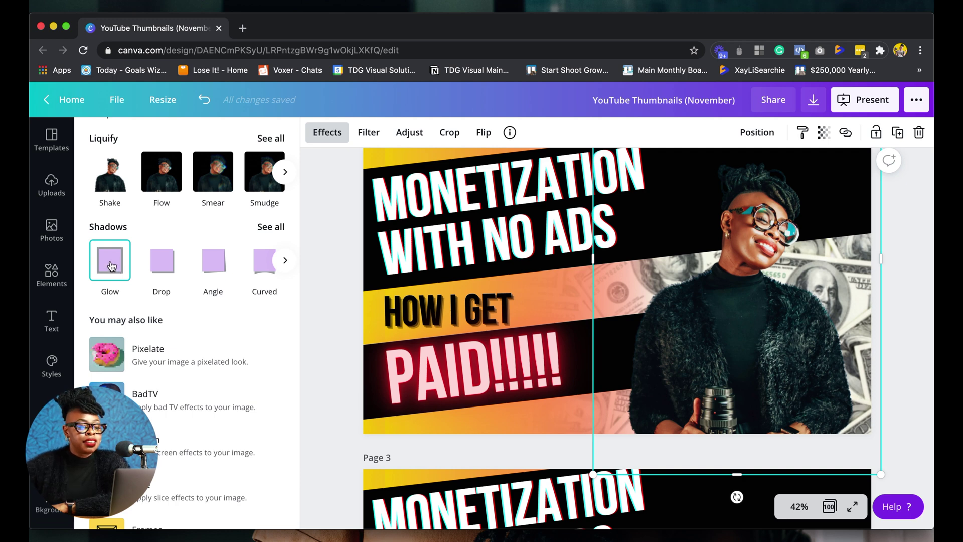
left_click(111, 266)
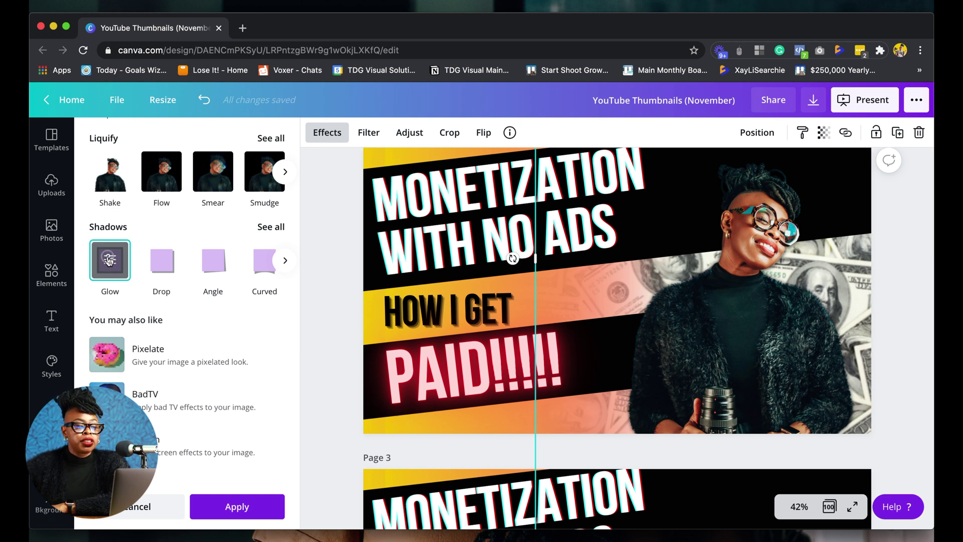
left_click(109, 260)
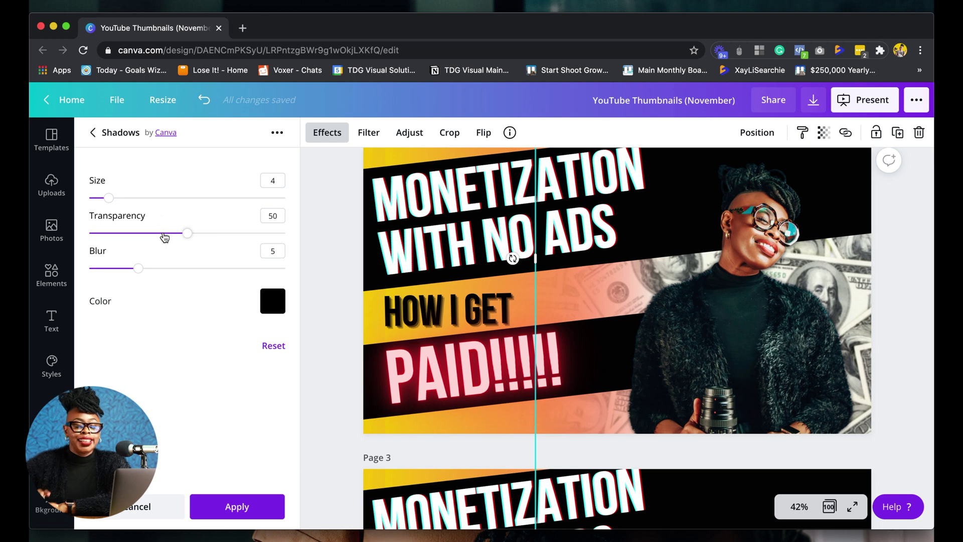
- Change the Glow shadow colour to white #FFFFFF
left_click(269, 307)
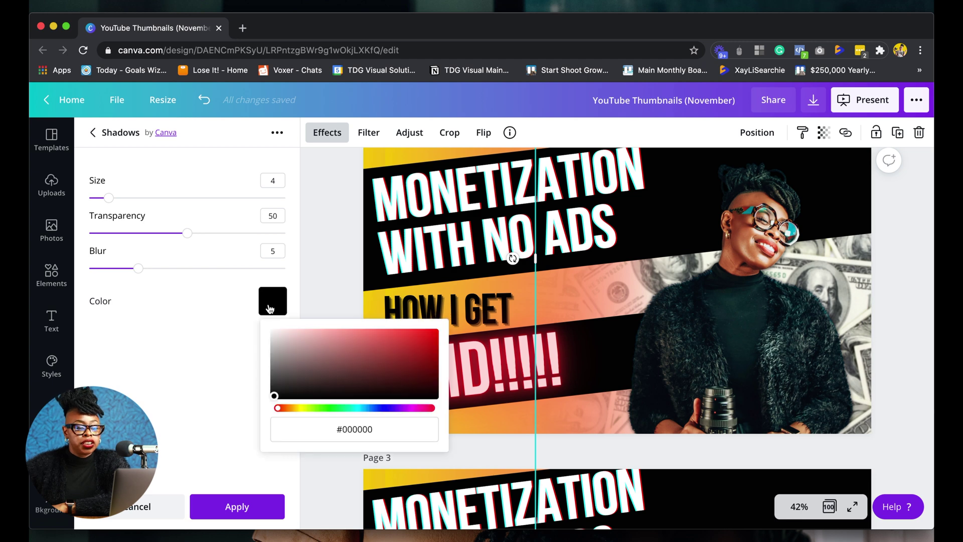
left_click_drag(275, 399, 269, 301)
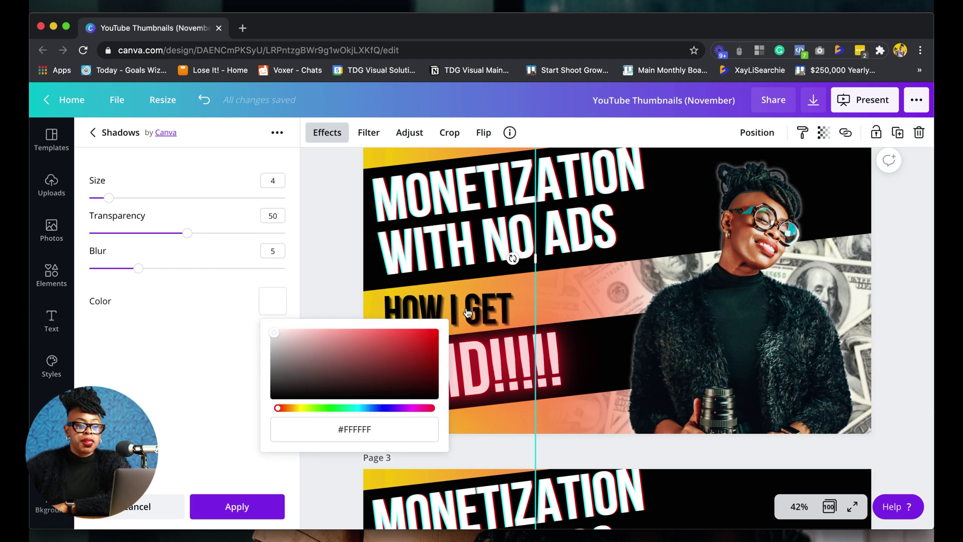
left_click(338, 245)
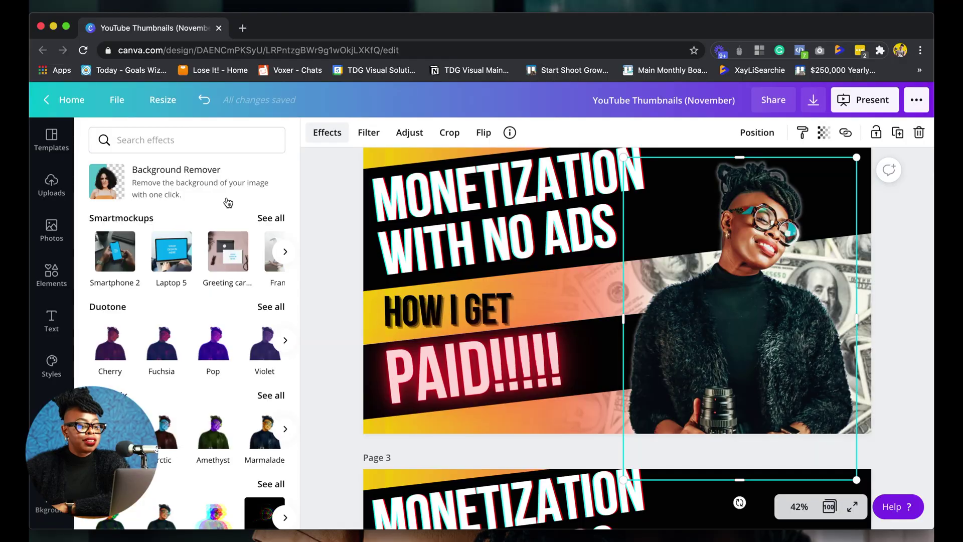
scroll(215, 301, "down", 7)
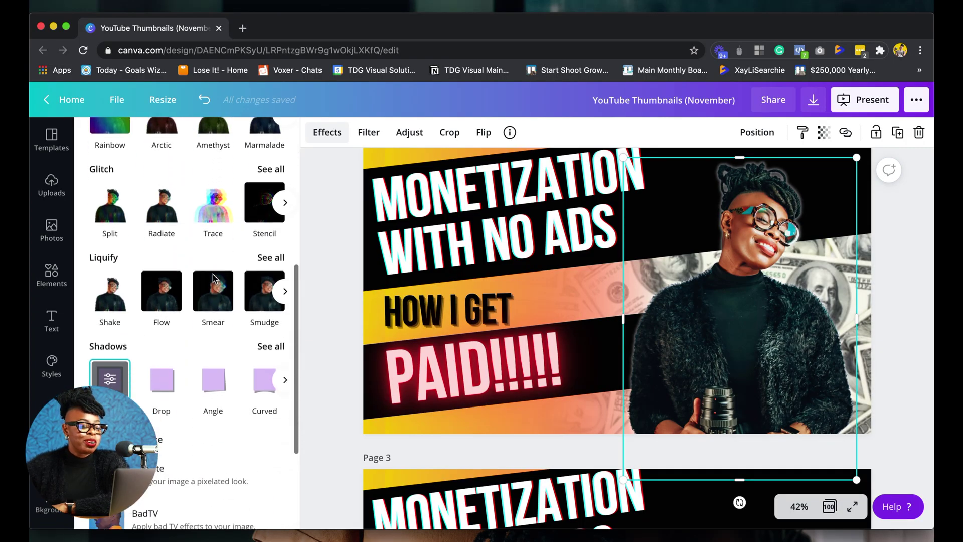
left_click(125, 368)
left_click(111, 341)
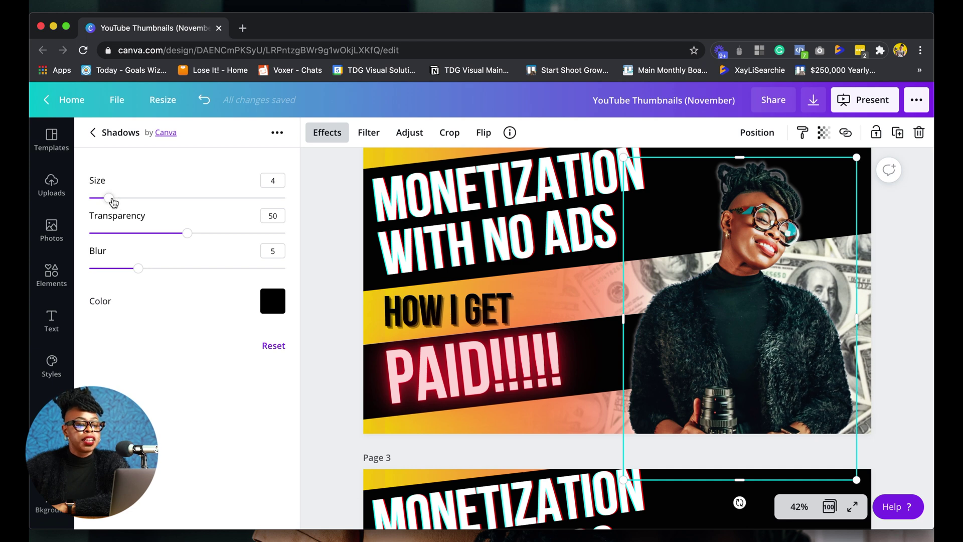
- Set the white glow to size 17 and transparency 56
left_click_drag(114, 202, 137, 202)
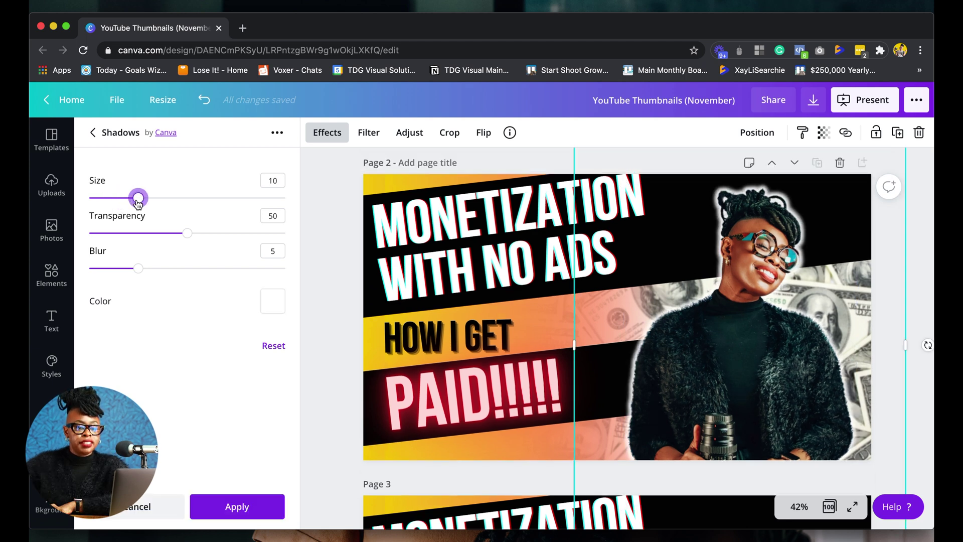
left_click(273, 307)
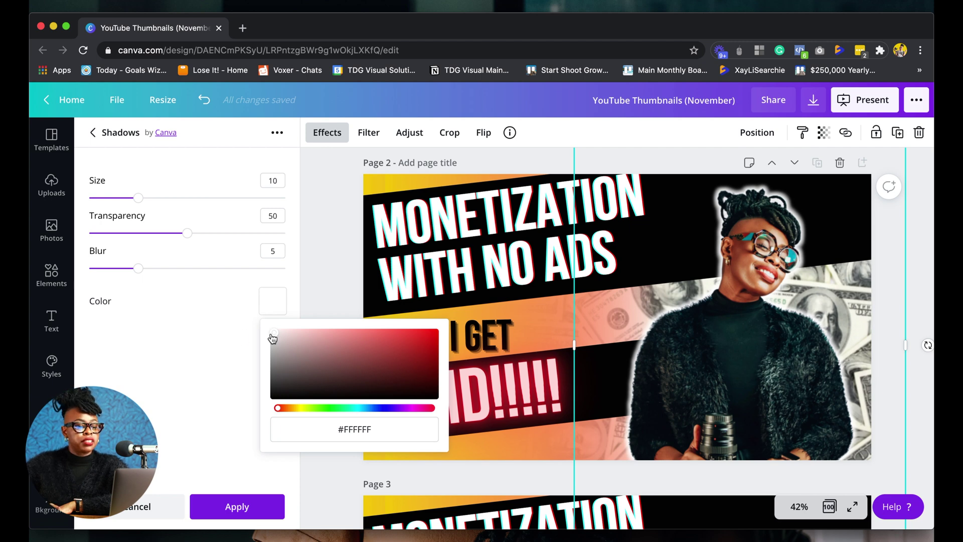
left_click(227, 329)
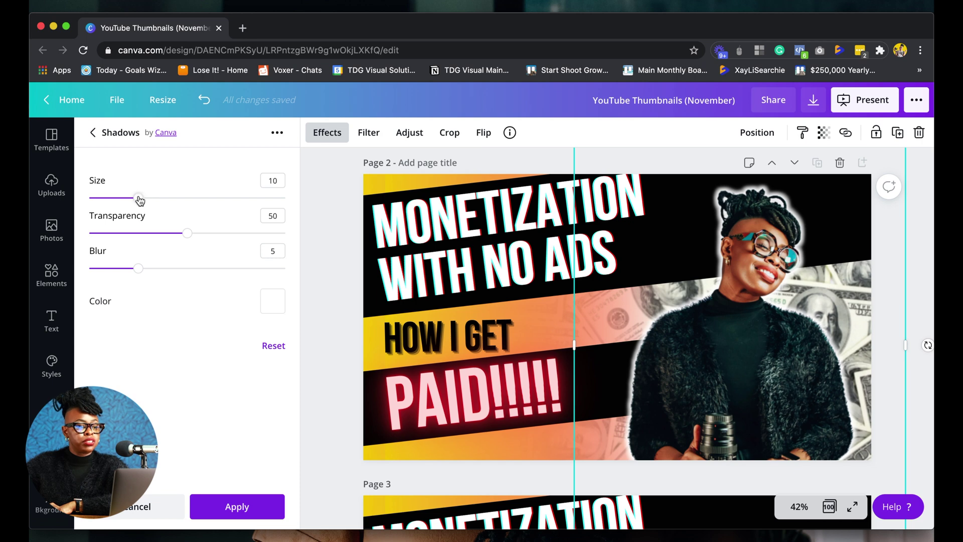
left_click_drag(140, 201, 172, 198)
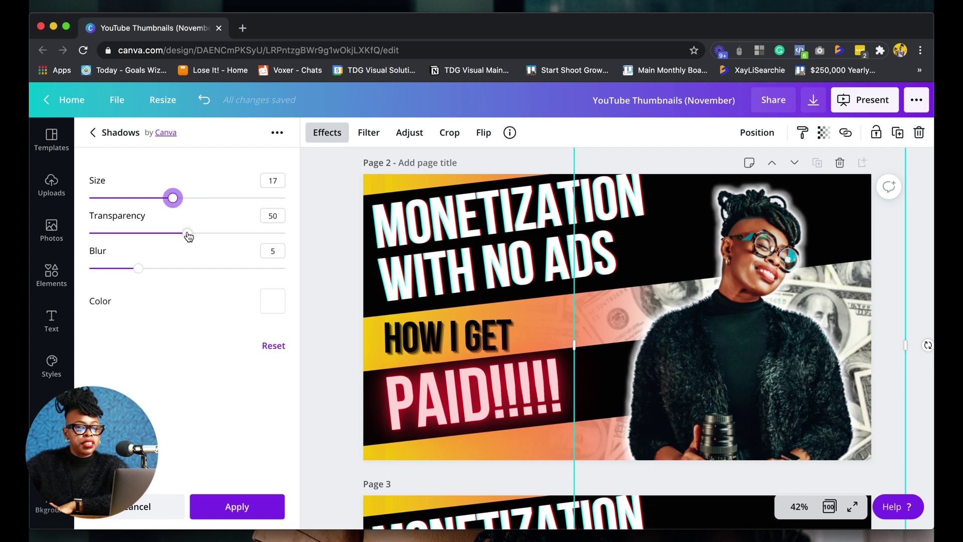
left_click_drag(189, 236, 200, 235)
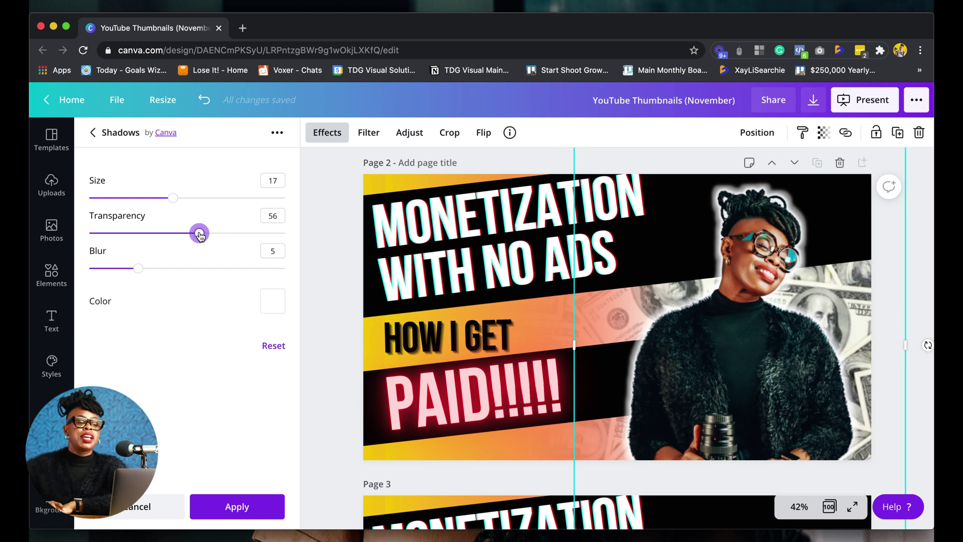
left_click_drag(163, 235, 106, 234)
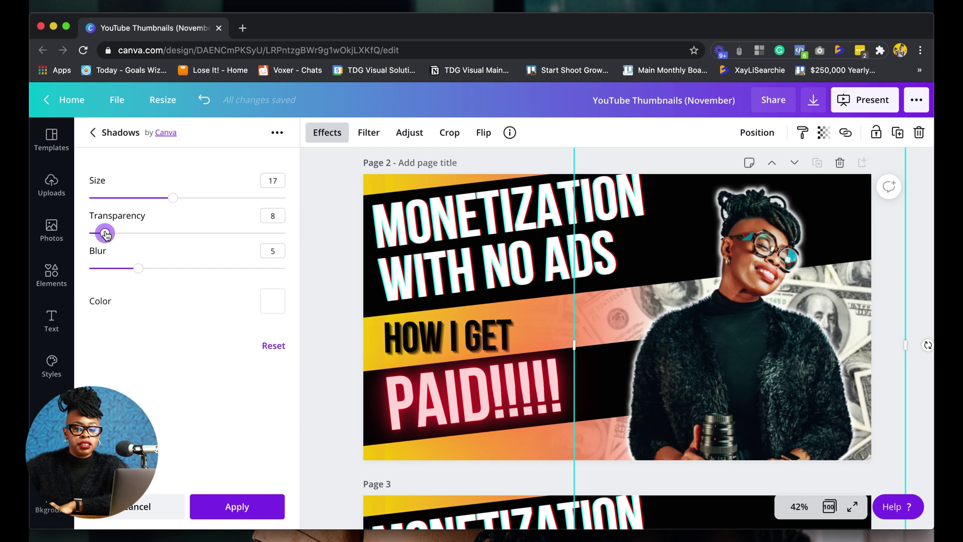
left_click(199, 234)
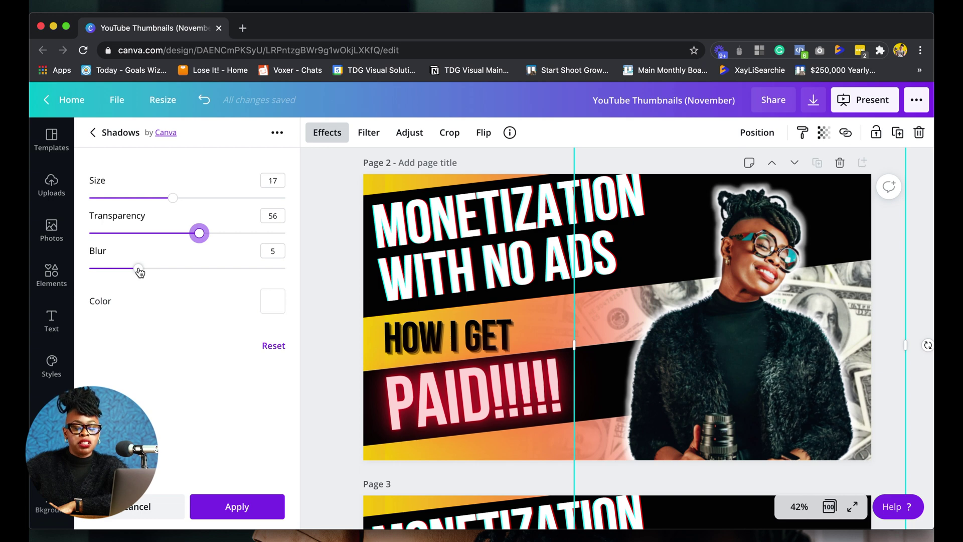
- Adjust the white glow to blur 10, transparency 65 and size 11
left_click(159, 270)
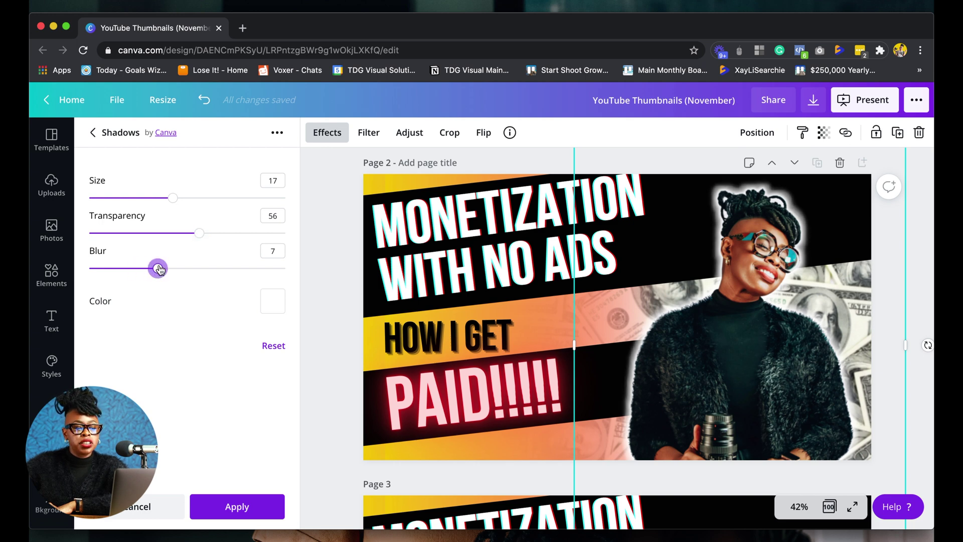
left_click(188, 269)
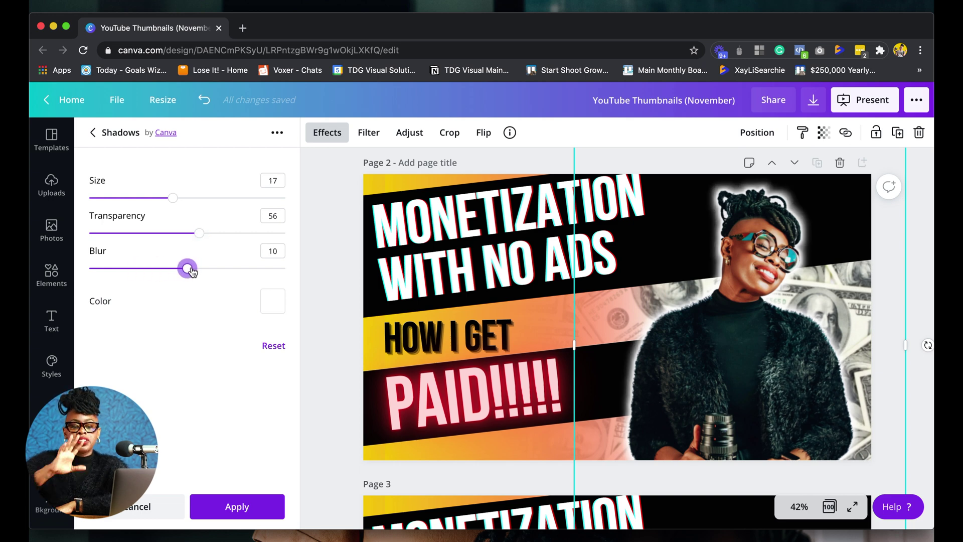
left_click_drag(187, 270, 112, 270)
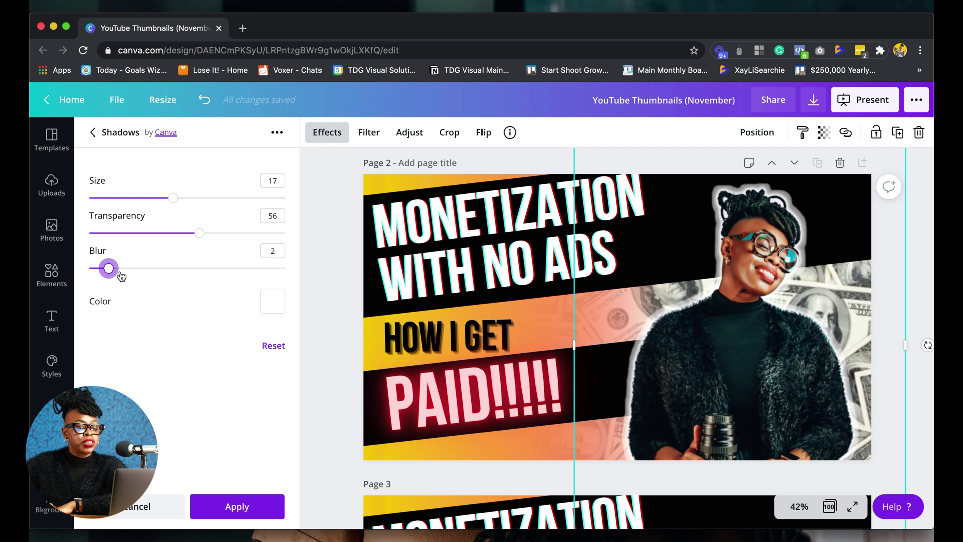
left_click(189, 269)
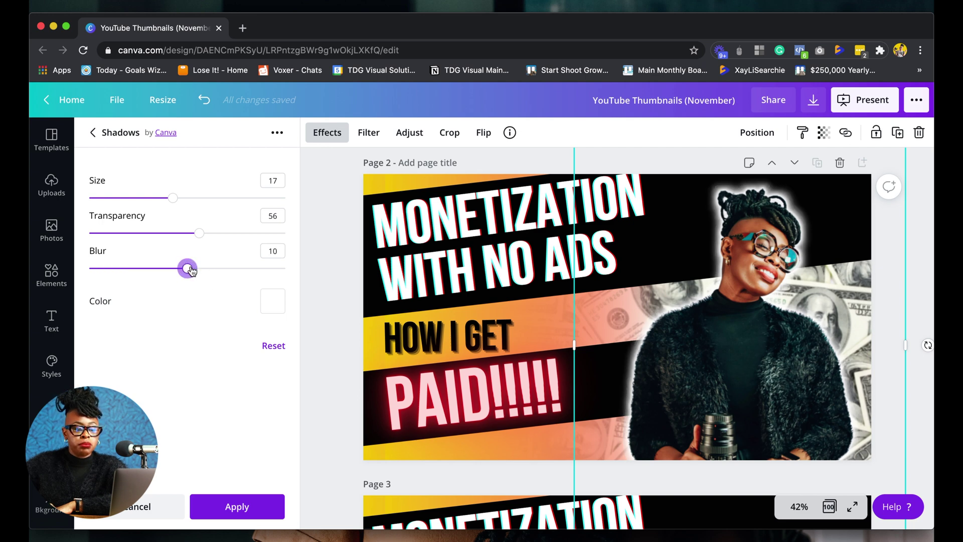
left_click(196, 268)
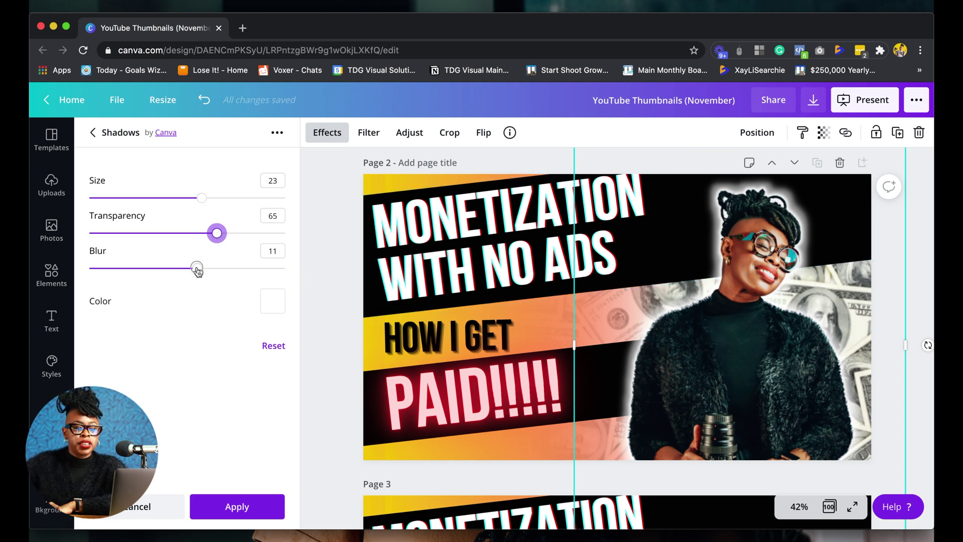
mouse_move(197, 270)
left_mouse_down()
mouse_move(170, 270)
mouse_move(183, 269)
left_mouse_up()
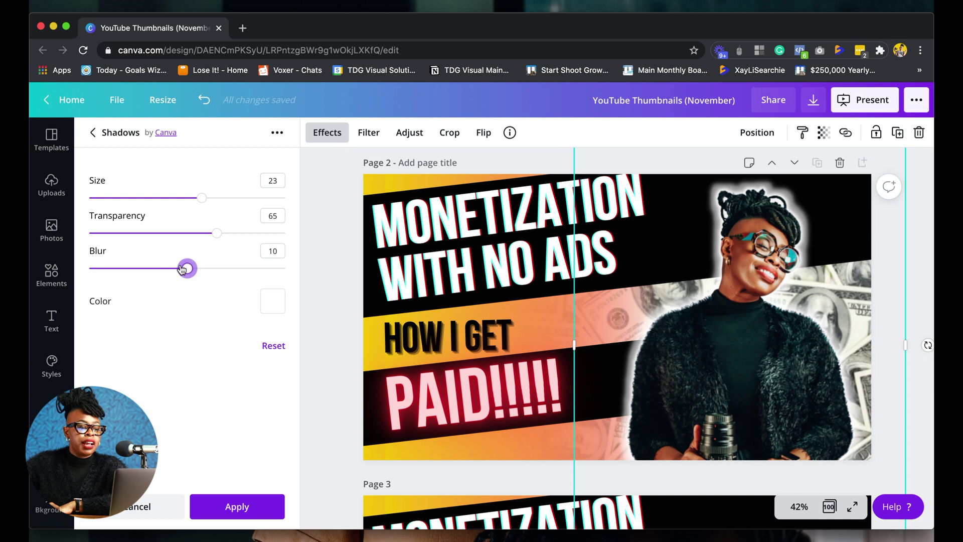
left_click_drag(179, 201, 143, 198)
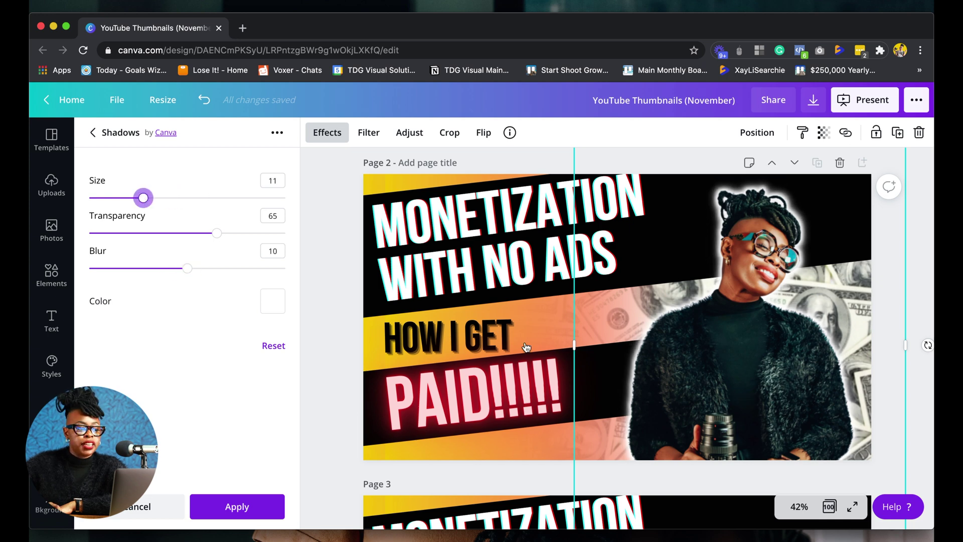
- Enlarge the glowing portrait from its top-left corner and reposition it on page 2
scroll(702, 348, "up", 1)
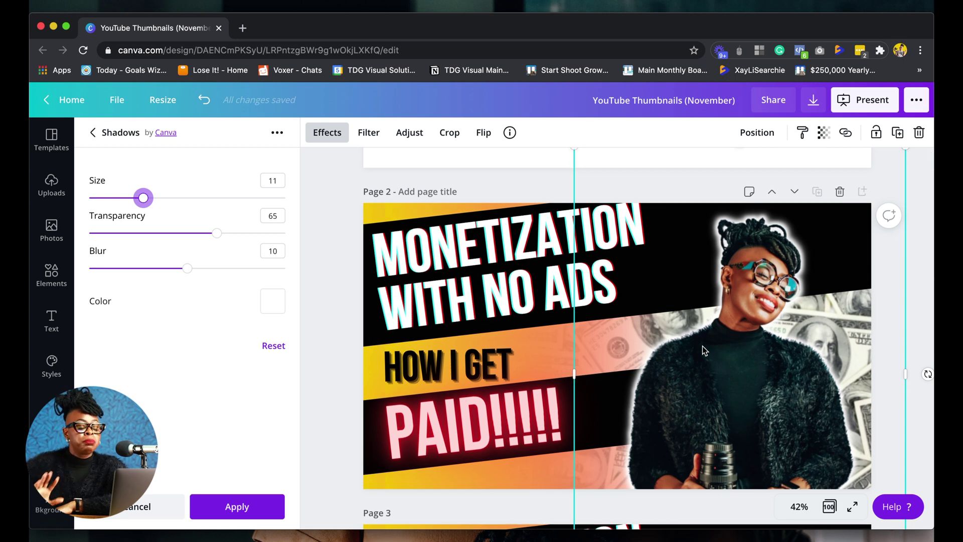
scroll(702, 345, "up", 1)
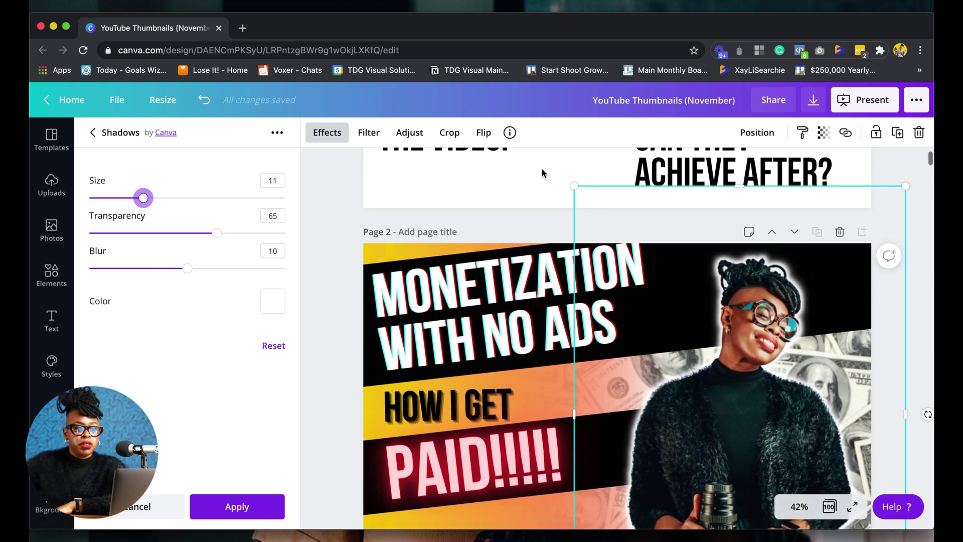
left_click_drag(552, 171, 521, 146)
left_click_drag(730, 391, 730, 429)
left_click_drag(526, 175, 508, 162)
scroll(736, 325, "down", 2)
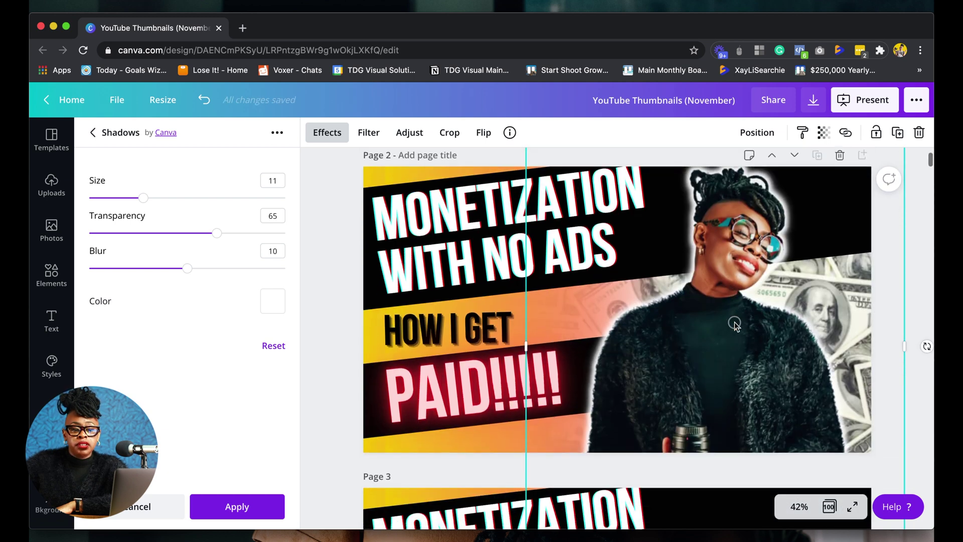
left_click_drag(735, 324, 736, 322)
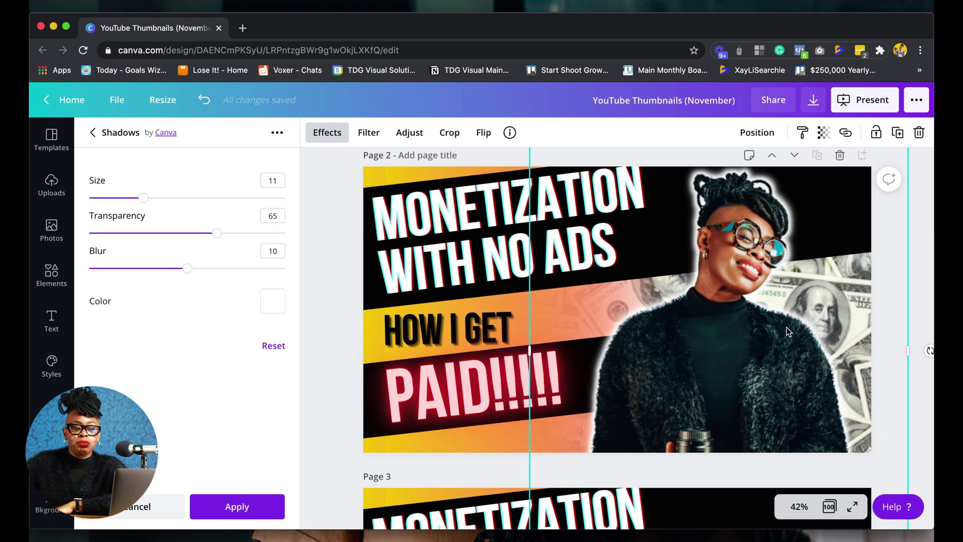
scroll(621, 217, "up", 3)
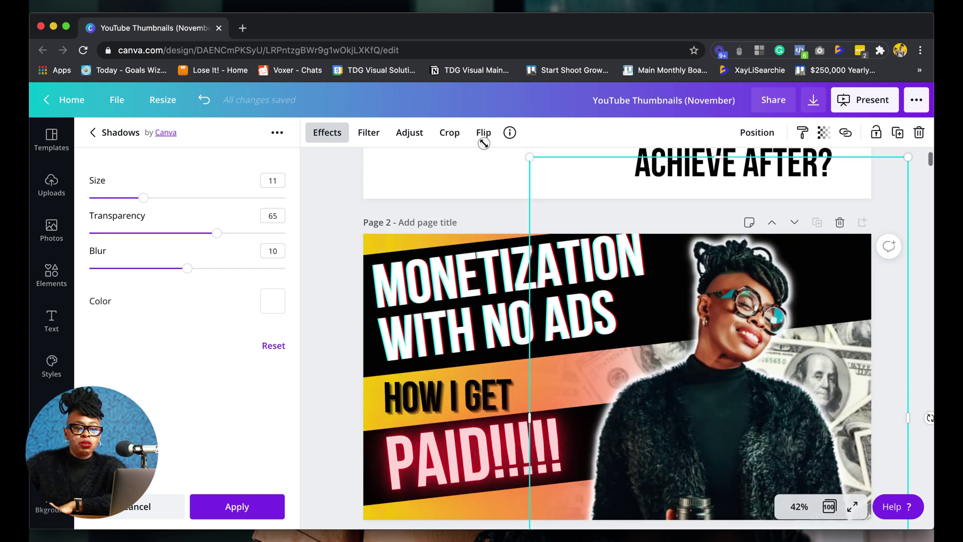
mouse_move(484, 143)
left_mouse_down()
mouse_move(498, 150)
mouse_move(479, 146)
left_mouse_up()
left_click_drag(772, 401, 772, 397)
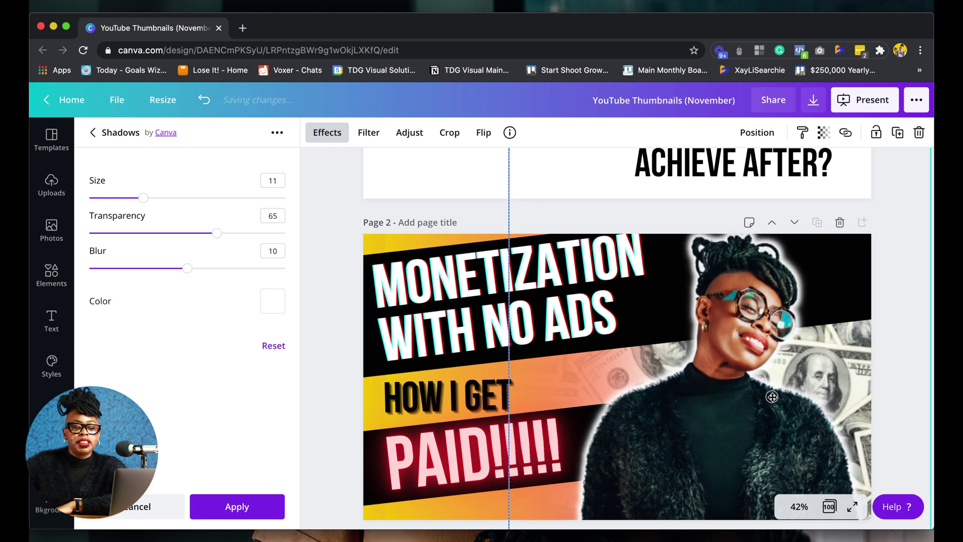
- Close the shadow settings and drag the portrait down and right toward page 2's right edge
left_click(778, 385)
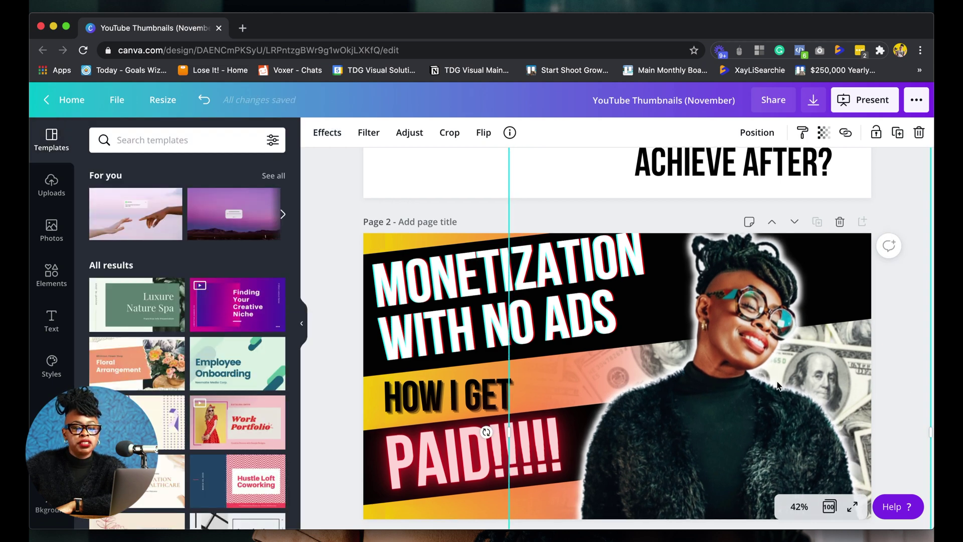
scroll(778, 385, "down", 5)
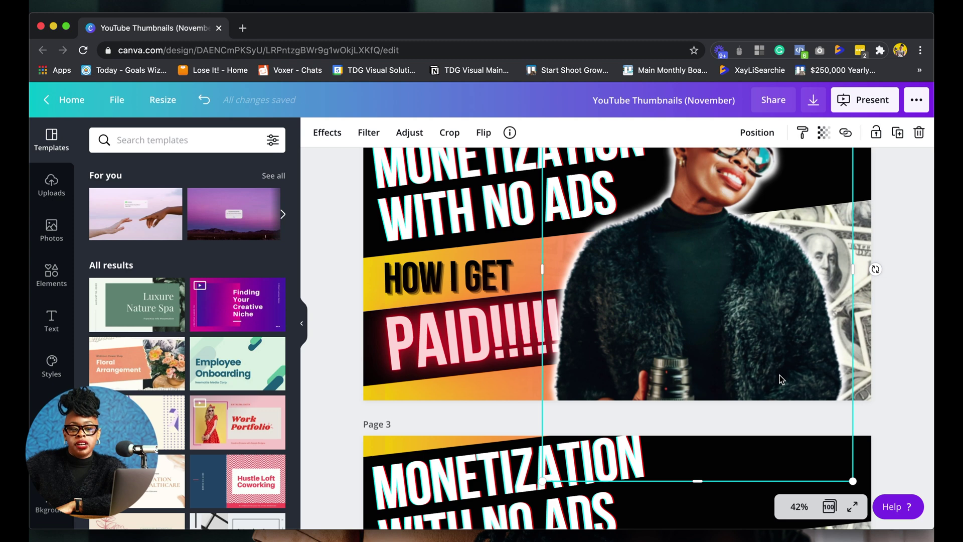
scroll(780, 374, "up", 3)
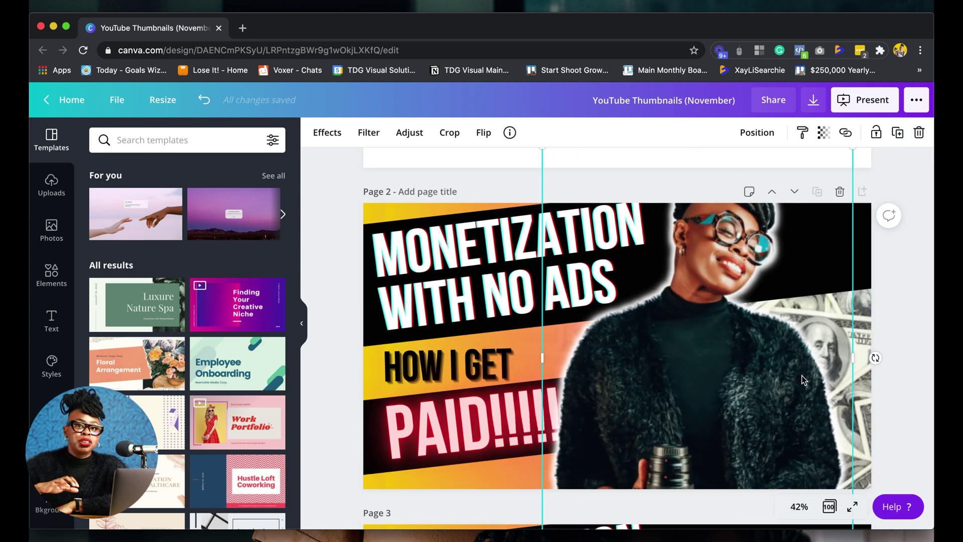
scroll(732, 406, "up", 3)
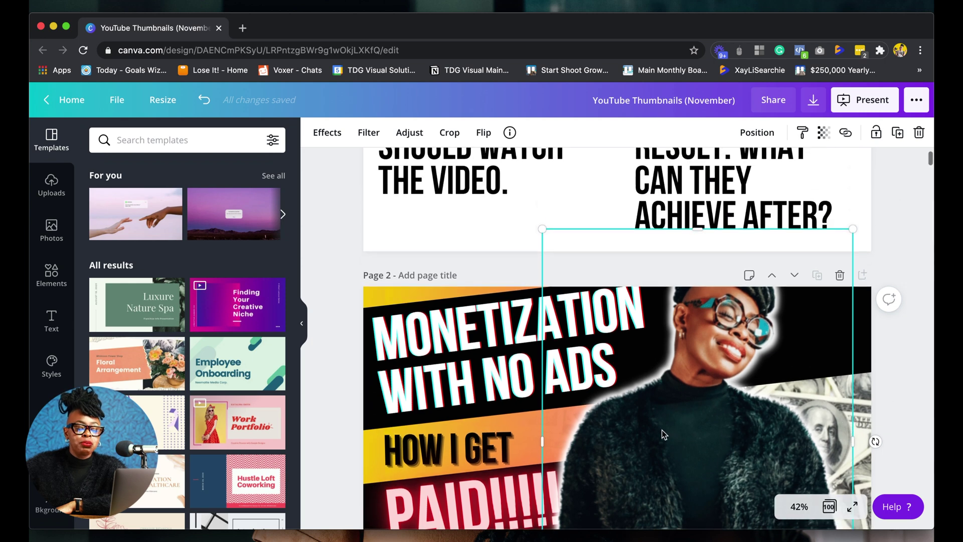
scroll(665, 429, "down", 3)
left_click_drag(693, 381, 714, 429)
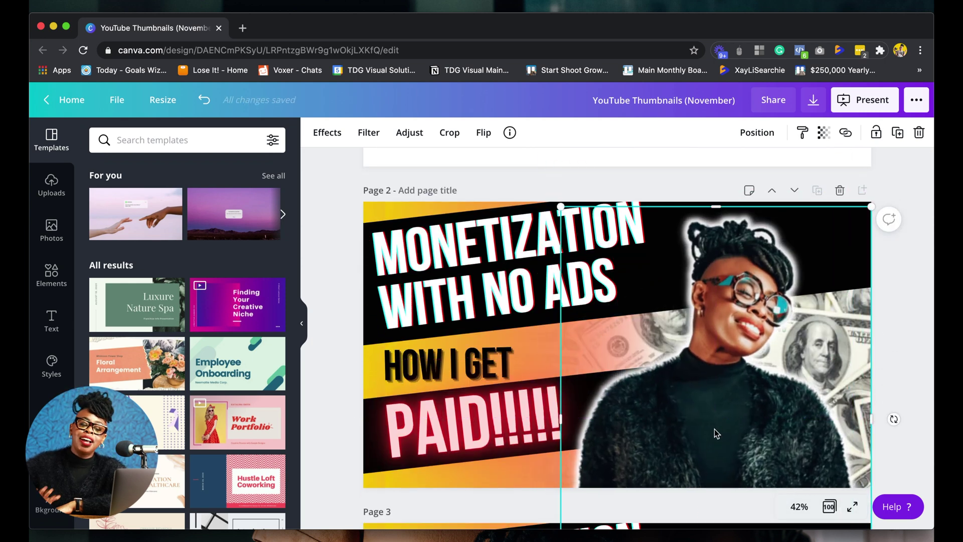